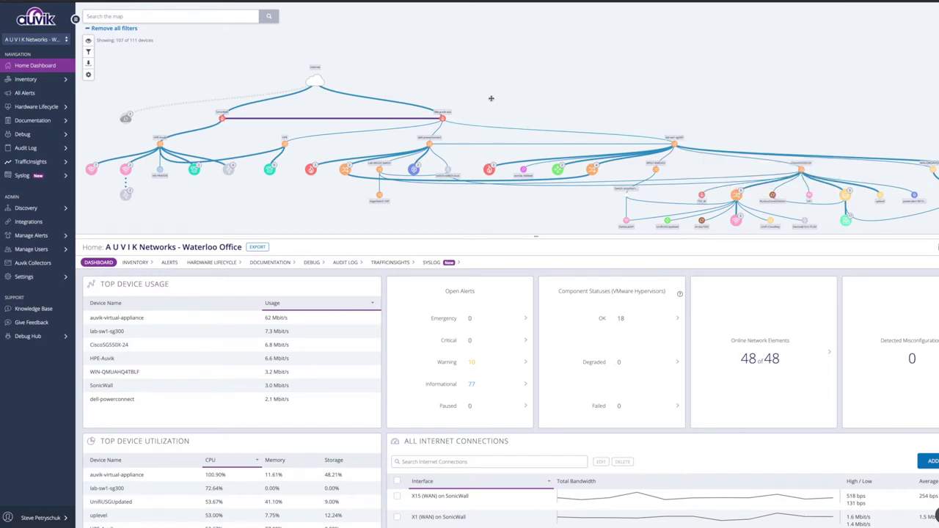
Start a search on the Waterloo Office network map to see its search modifiers
{"action": "left_click", "coordinate": [210, 17]}
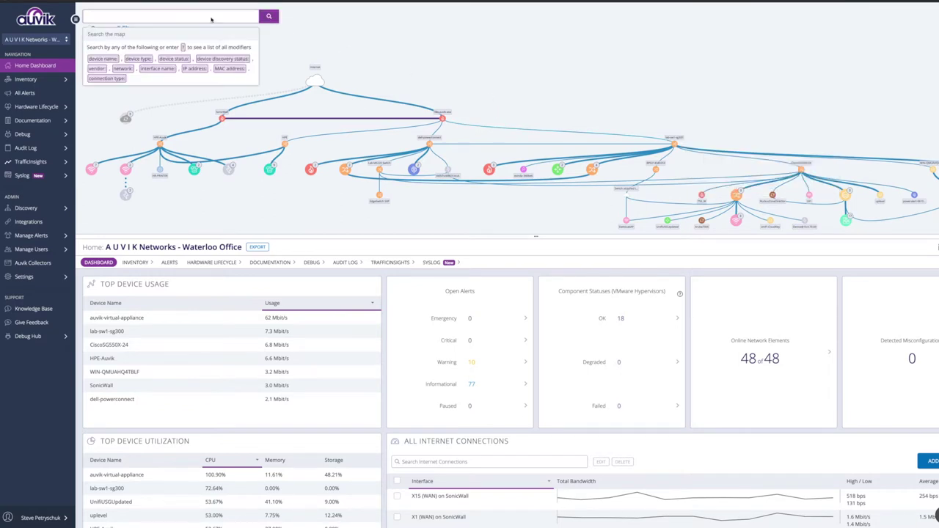
Filter the map to VLAN 70 (Lab), then clear that filter to show all devices
{"action": "type", "text": "vlan 70"}
{"action": "left_click", "coordinate": [170, 58]}
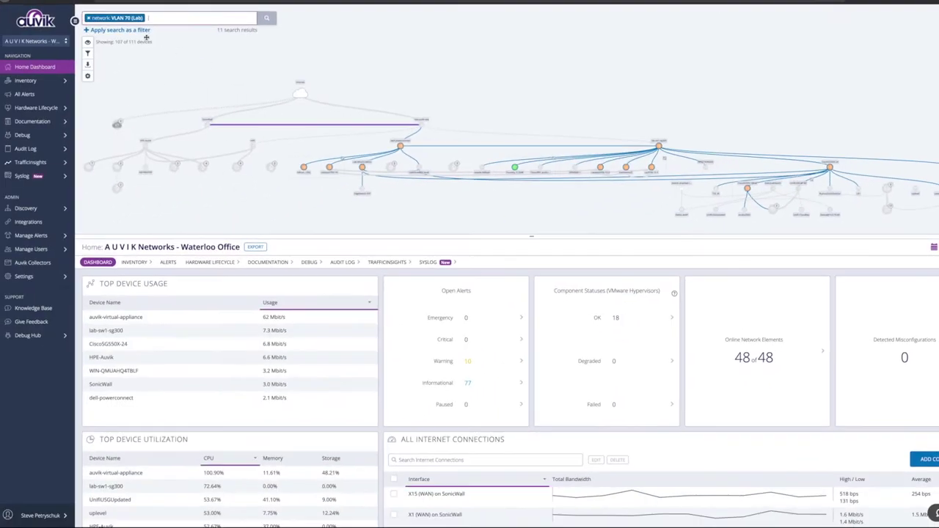
{"action": "key", "text": "BackSpace"}
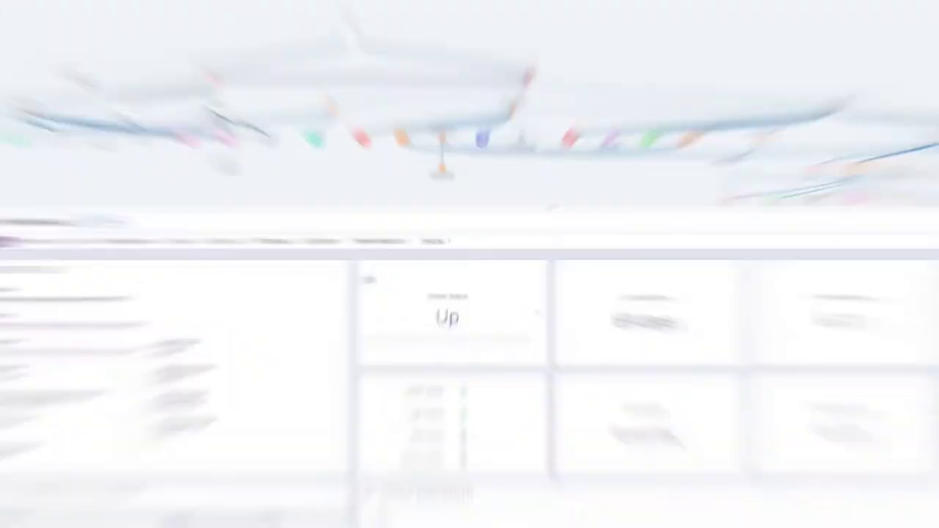
{"action": "left_click", "coordinate": [65, 107]}
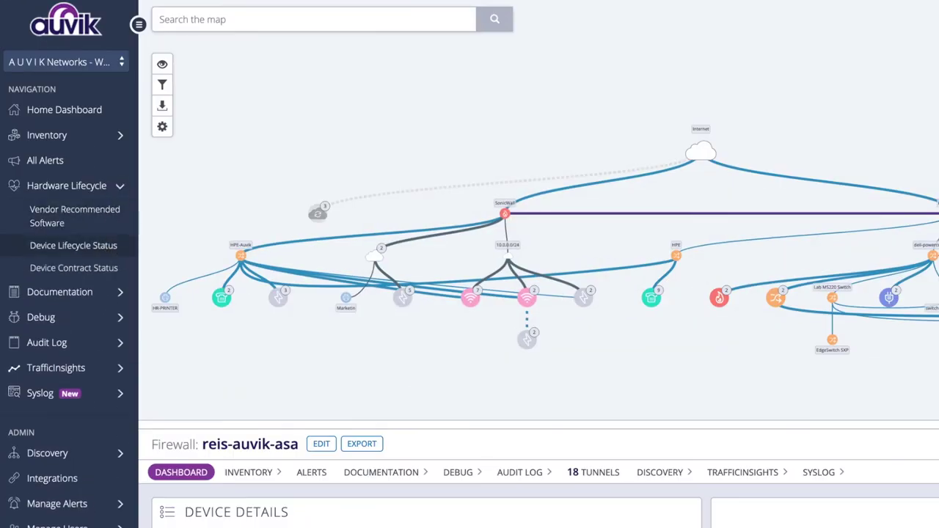
{"action": "left_click", "coordinate": [74, 245]}
{"action": "left_click", "coordinate": [126, 342]}
{"action": "type", "text": "asa"}
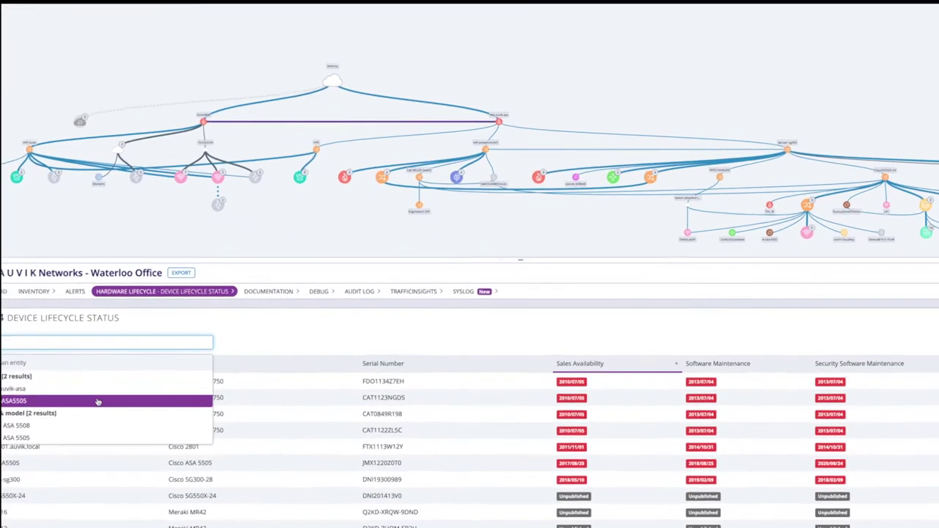
{"action": "left_click", "coordinate": [97, 401]}
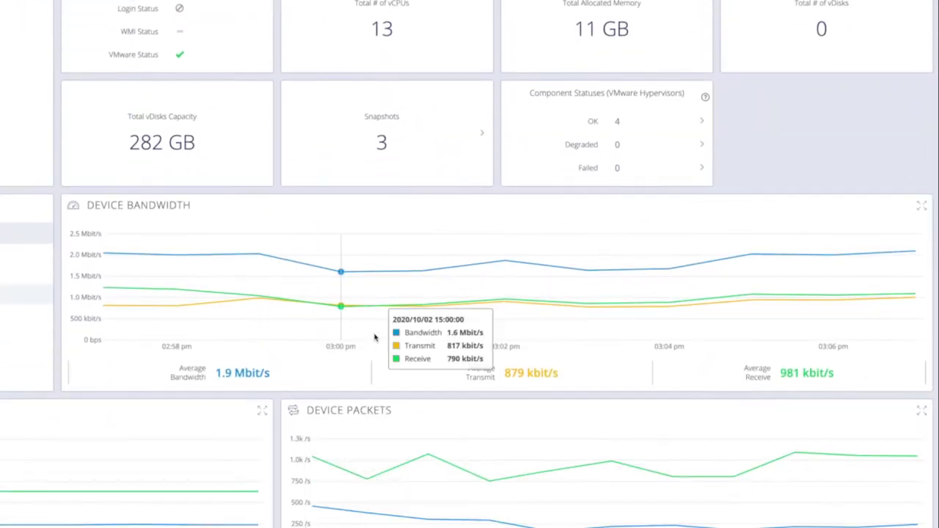
{"action": "mouse_move", "coordinate": [481, 190]}
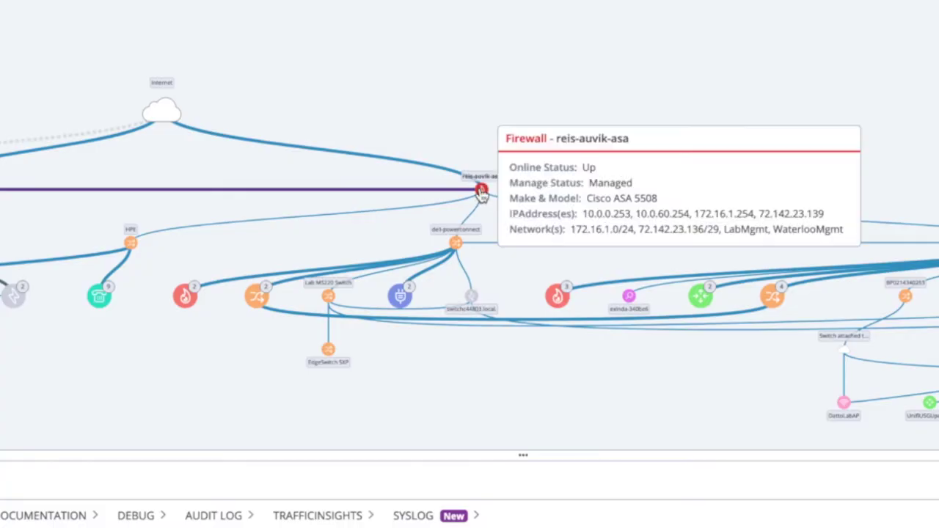
{"action": "left_click", "coordinate": [480, 192]}
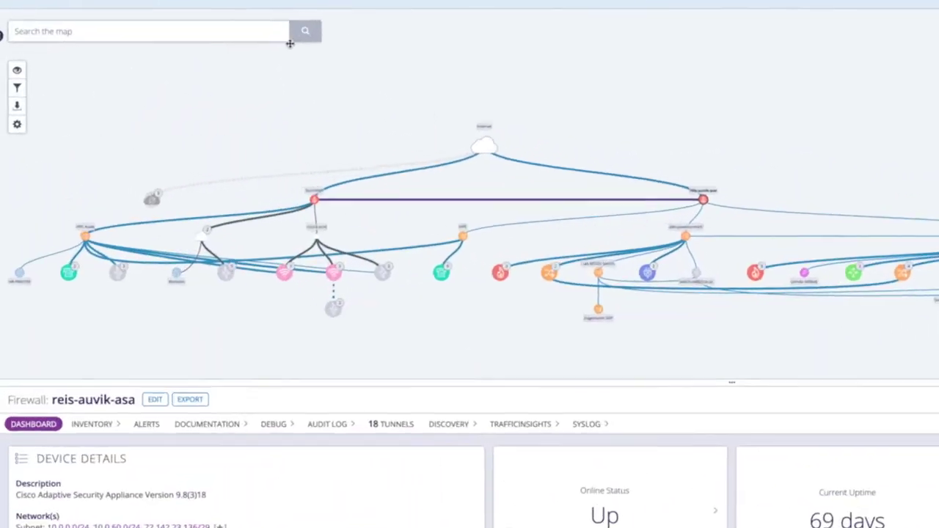
{"action": "left_click", "coordinate": [278, 31]}
Filter the map to Hypervisor devices and view the ProliantDL380pG8 hypervisor dashboard
{"action": "type", "text": "hyperv"}
{"action": "left_click", "coordinate": [44, 129]}
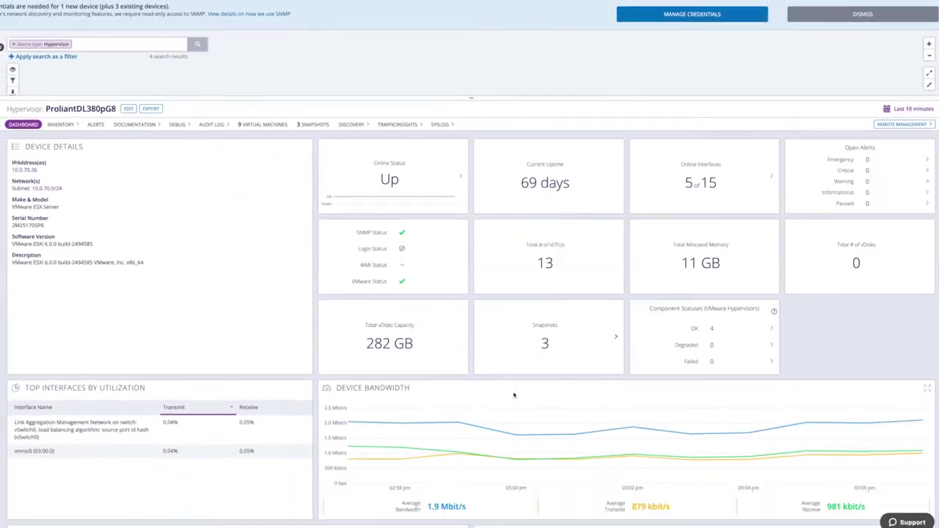
{"action": "scroll", "coordinate": [513, 396], "scroll_direction": "down", "scroll_amount": 1}
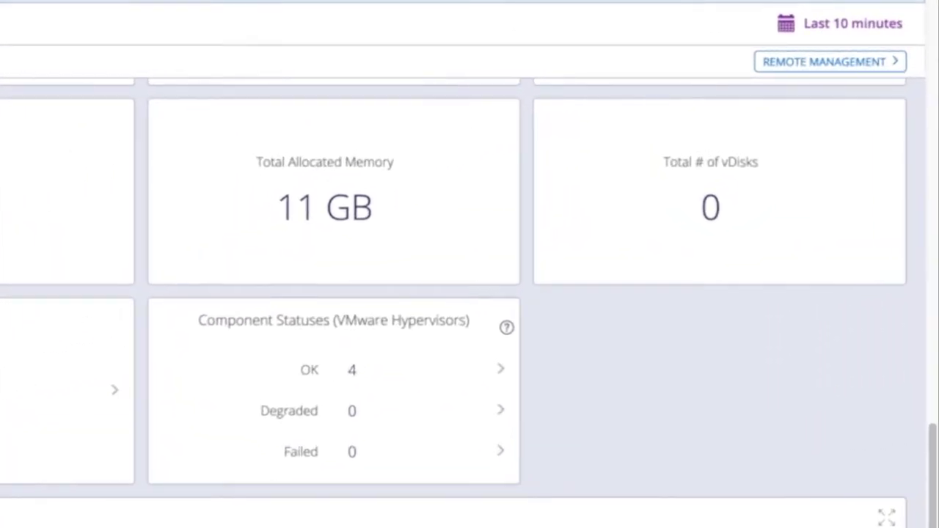
Show Last Month's data on the hypervisor dashboard, then go to Manage Alerts
{"action": "left_click", "coordinate": [866, 25]}
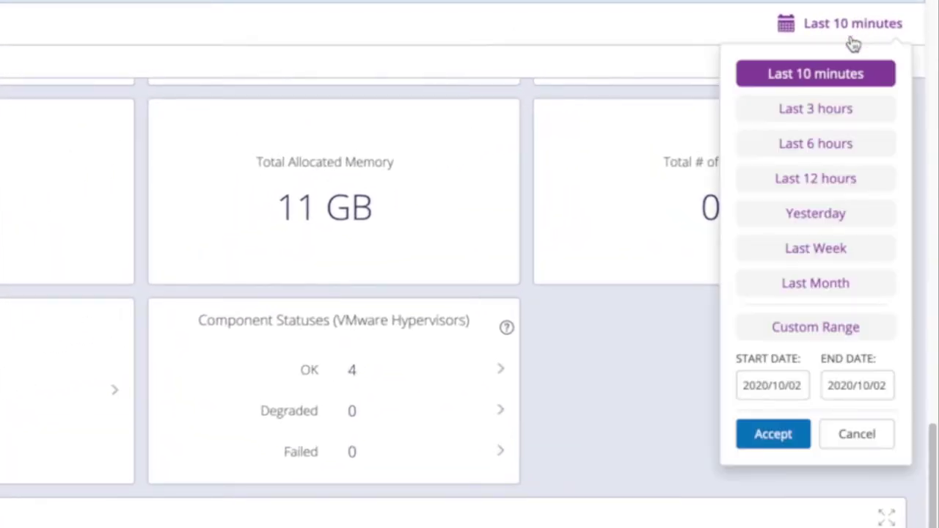
{"action": "left_click", "coordinate": [829, 287]}
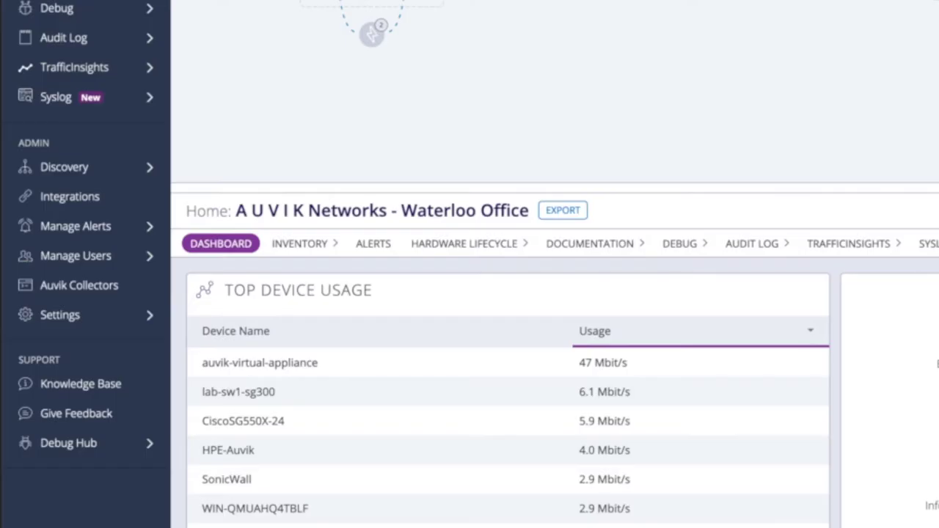
{"action": "left_click", "coordinate": [67, 226]}
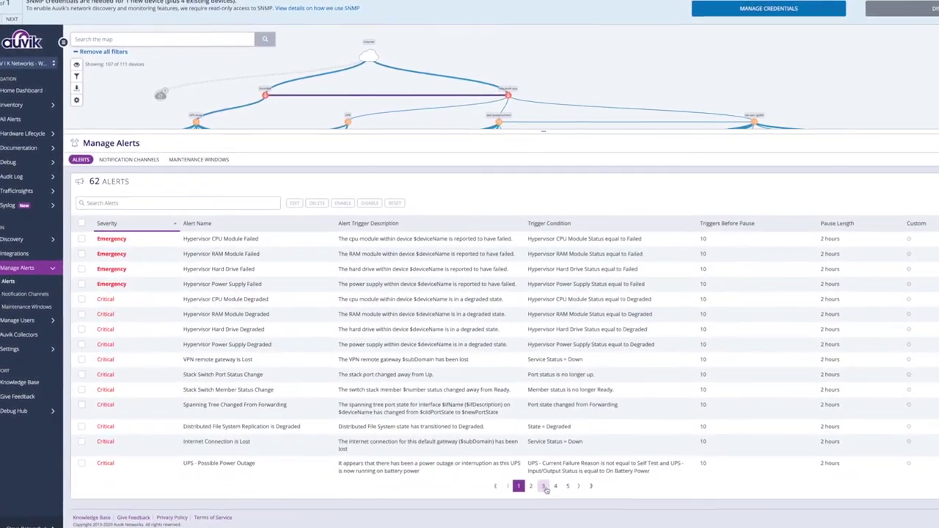
Page through alert definitions to page 4 and open a printer alert for editing
{"action": "left_click", "coordinate": [540, 488]}
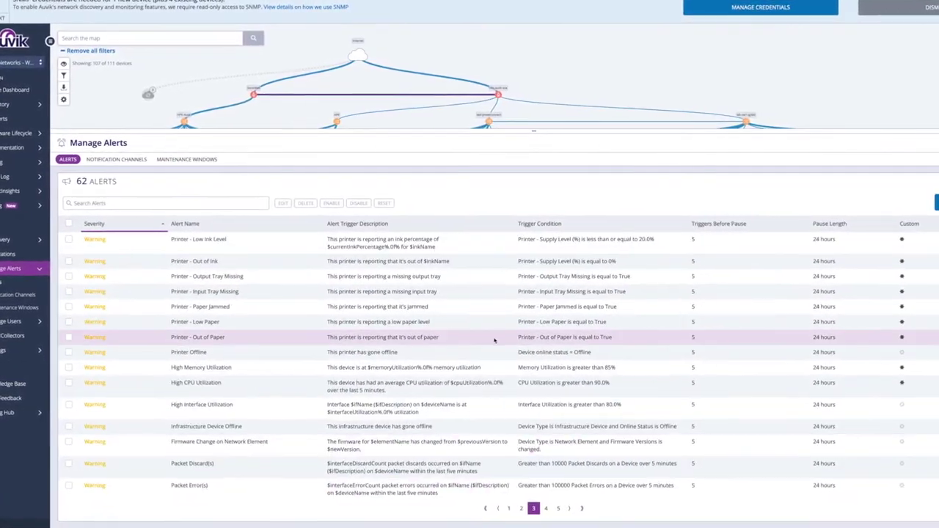
{"action": "left_click", "coordinate": [534, 490]}
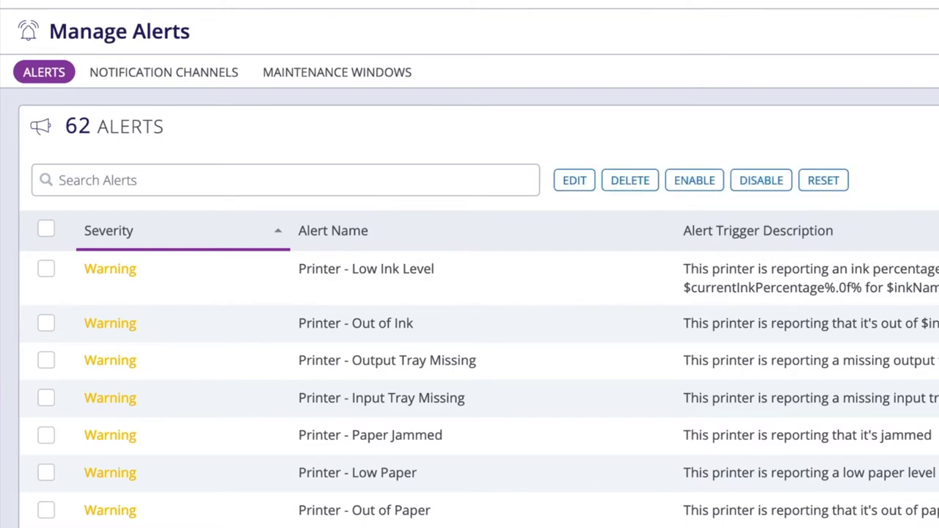
{"action": "left_click", "coordinate": [575, 181]}
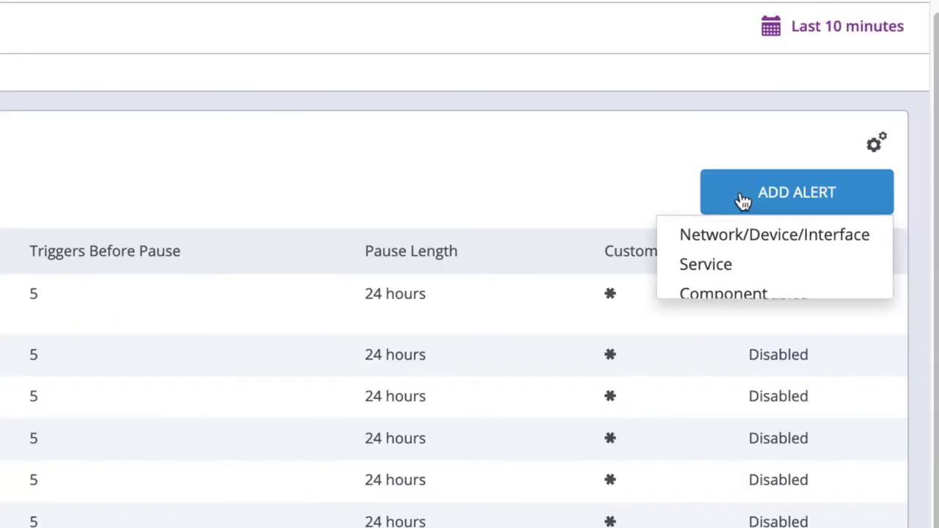
Review a new Network/Device/Interface alert form, then open dell-powerconnect's saved configurations
{"action": "left_click", "coordinate": [750, 242]}
{"action": "left_click", "coordinate": [439, 108]}
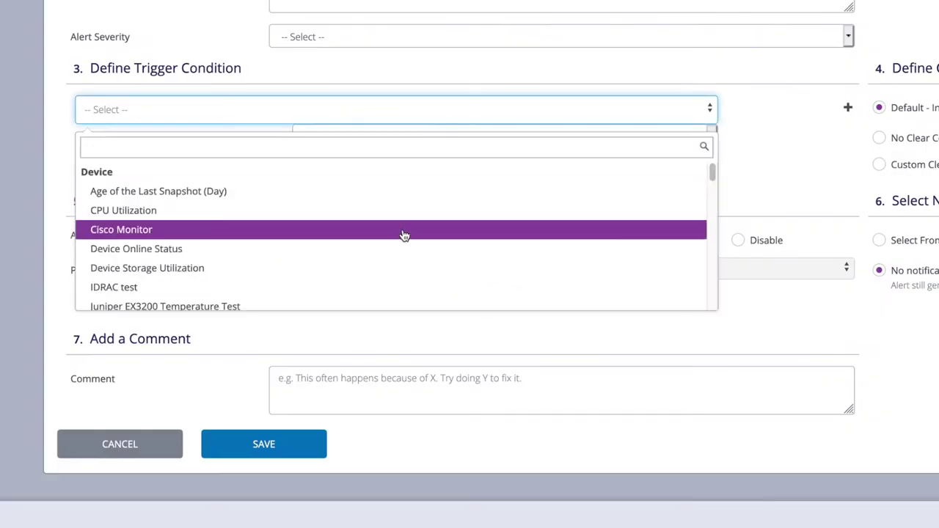
{"action": "scroll", "coordinate": [403, 235], "scroll_direction": "down", "scroll_amount": 2}
{"action": "scroll", "coordinate": [403, 234], "scroll_direction": "down", "scroll_amount": 3}
{"action": "scroll", "coordinate": [403, 235], "scroll_direction": "down", "scroll_amount": 5}
{"action": "scroll", "coordinate": [404, 233], "scroll_direction": "down", "scroll_amount": 5}
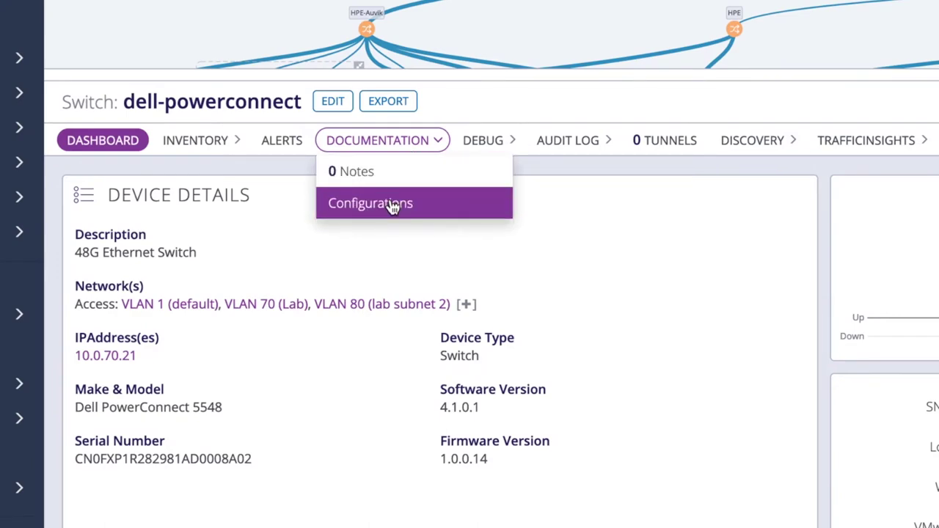
{"action": "left_click", "coordinate": [393, 206]}
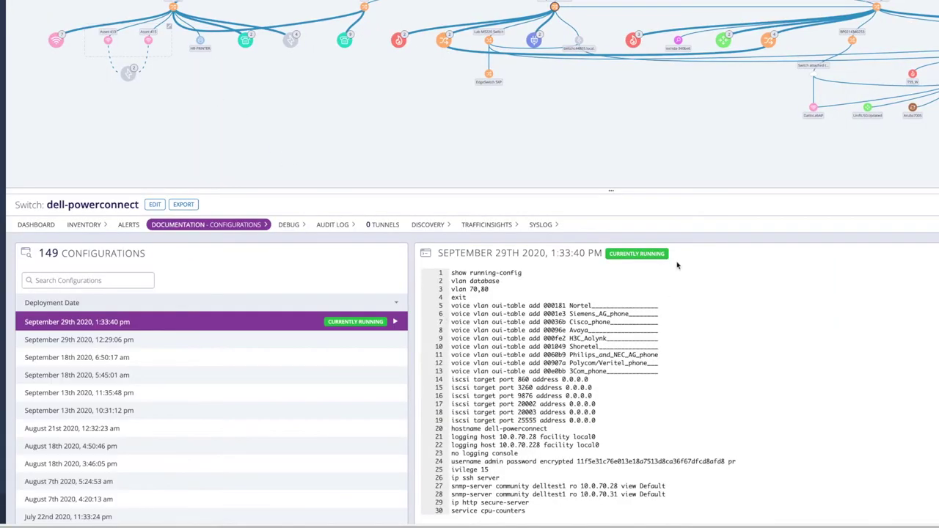
Compare the August 7th 5:24:53 am configuration with September 29th's and step to the next difference
{"action": "scroll", "coordinate": [648, 351], "scroll_direction": "down", "scroll_amount": 3}
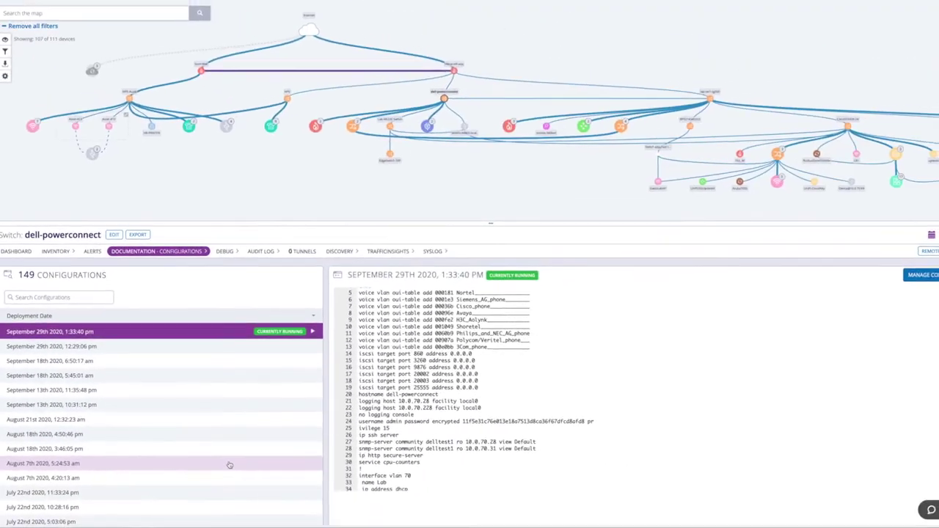
{"action": "left_click", "coordinate": [229, 464]}
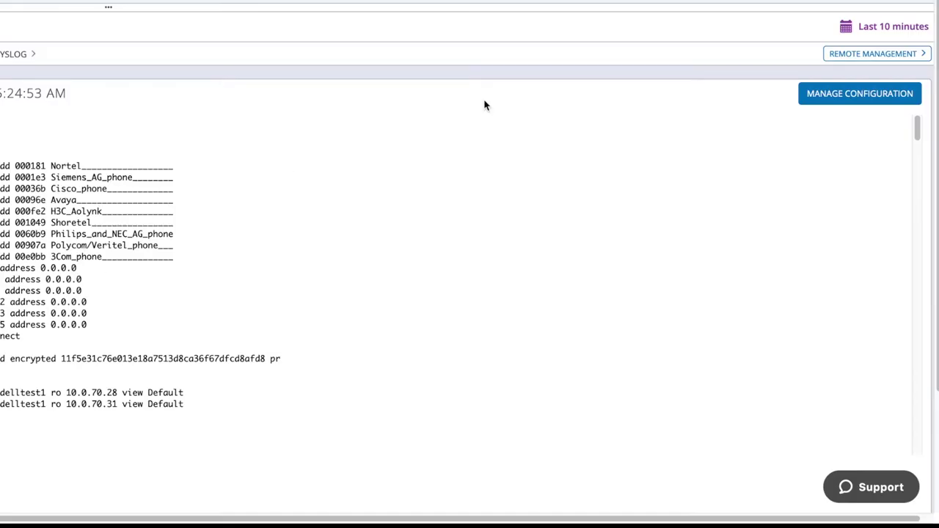
{"action": "left_click", "coordinate": [823, 93]}
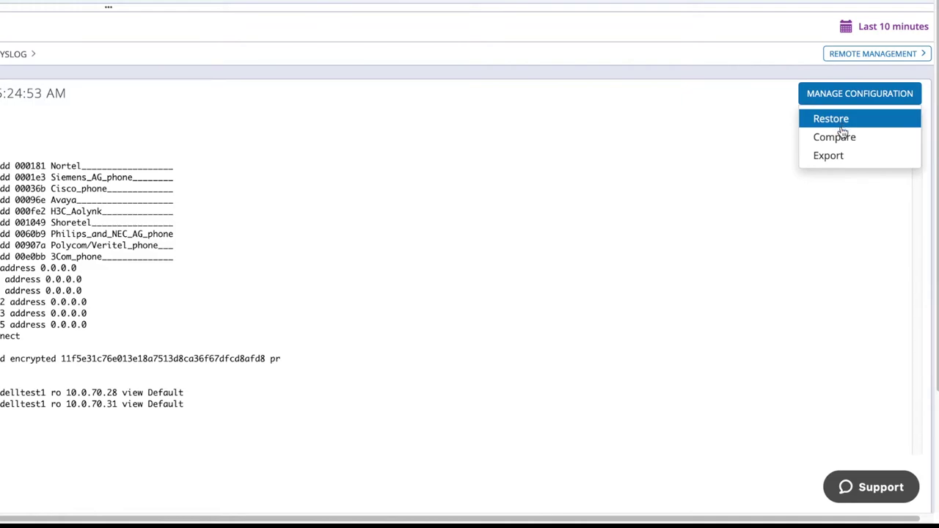
{"action": "left_click", "coordinate": [837, 138]}
{"action": "left_click", "coordinate": [493, 342]}
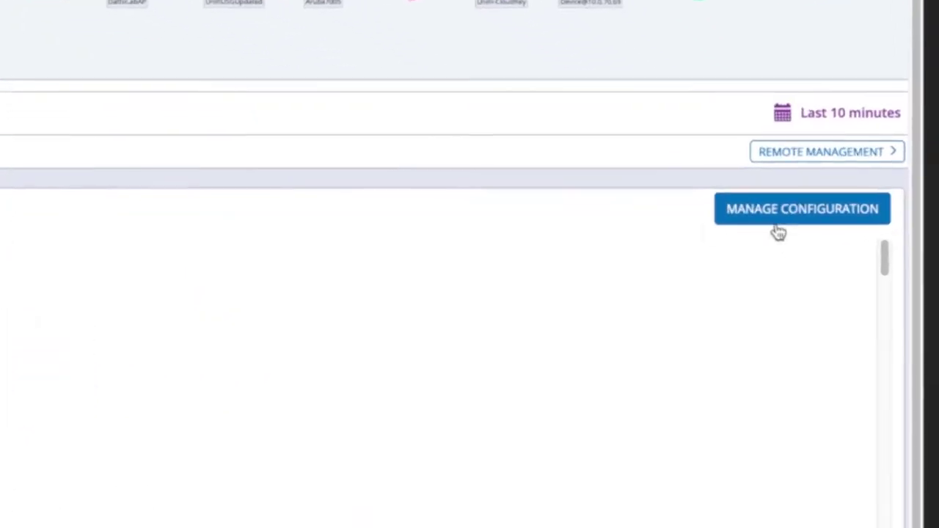
Start restoring the August 7th configuration on the dell-powerconnect switch
{"action": "left_click", "coordinate": [778, 209]}
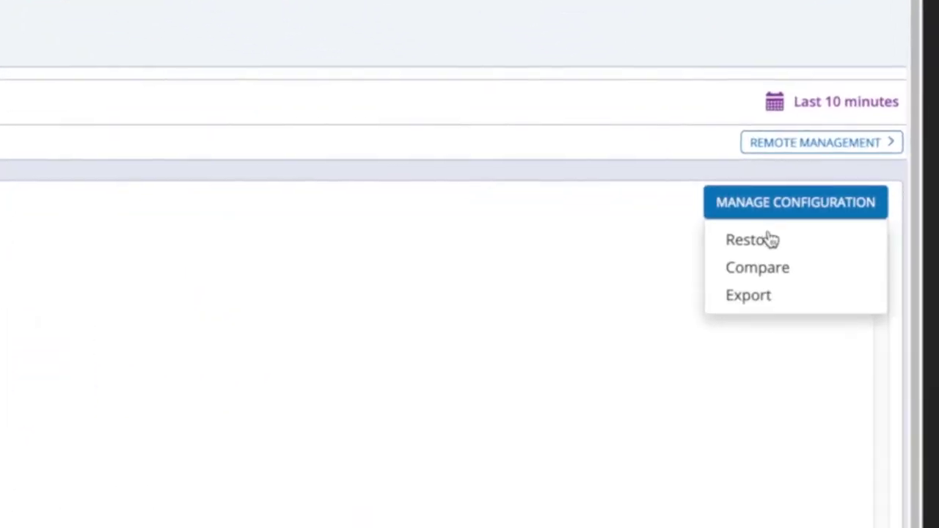
{"action": "left_click", "coordinate": [770, 239]}
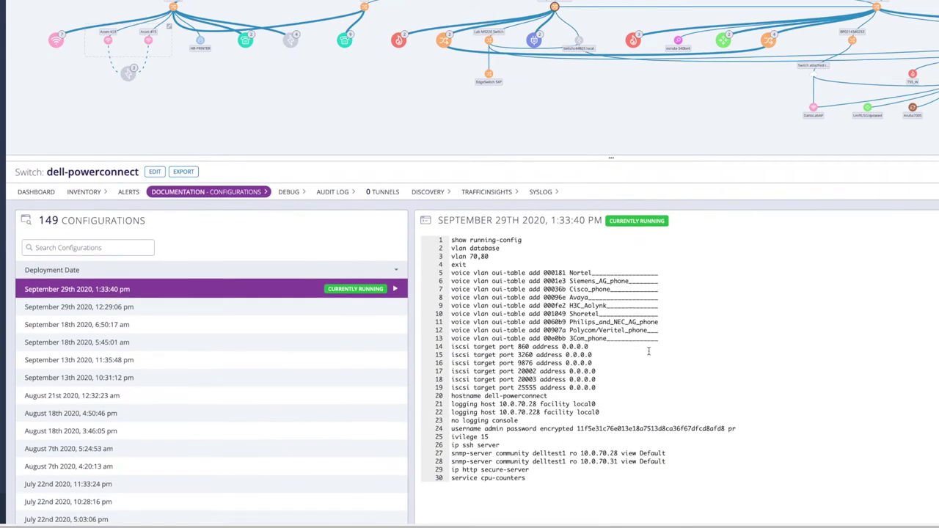
{"action": "scroll", "coordinate": [649, 351], "scroll_direction": "down", "scroll_amount": 1}
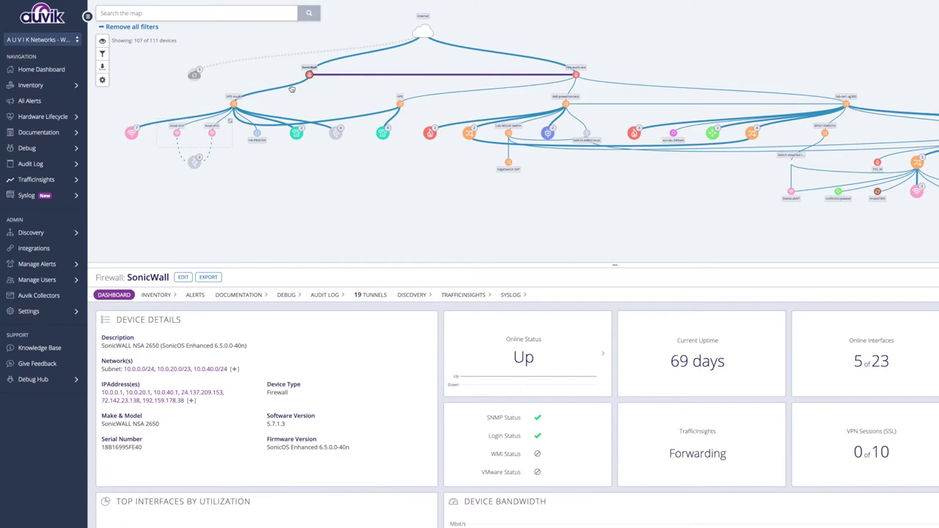
Inspect GigabitEthernet2/0/1 via the SonicWall–HPE-Auvik X0 (LAN) link, then launch TrafficInsights
{"action": "left_click", "coordinate": [291, 85]}
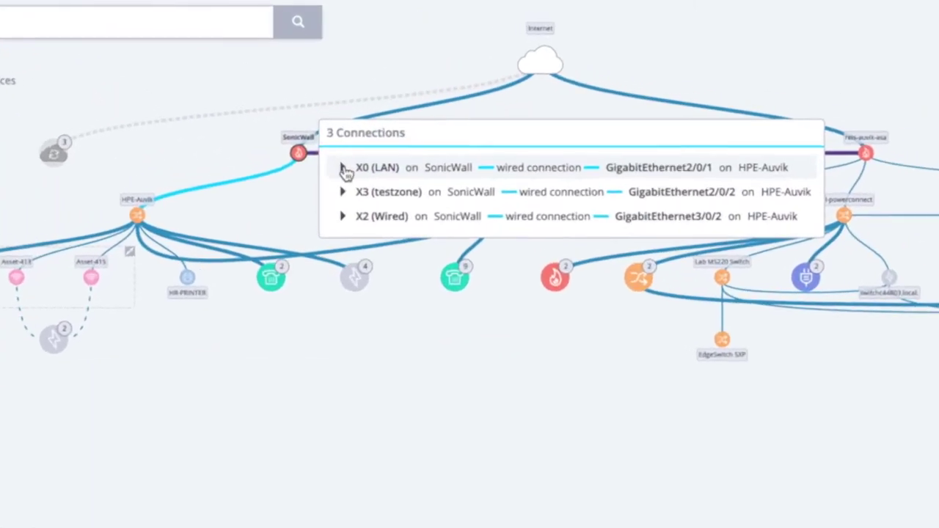
{"action": "left_click", "coordinate": [343, 168]}
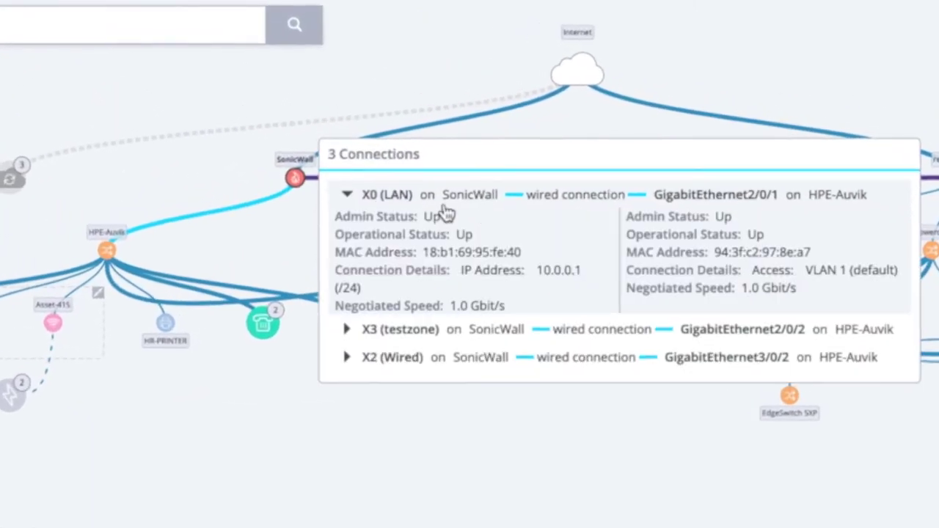
{"action": "left_click", "coordinate": [719, 197]}
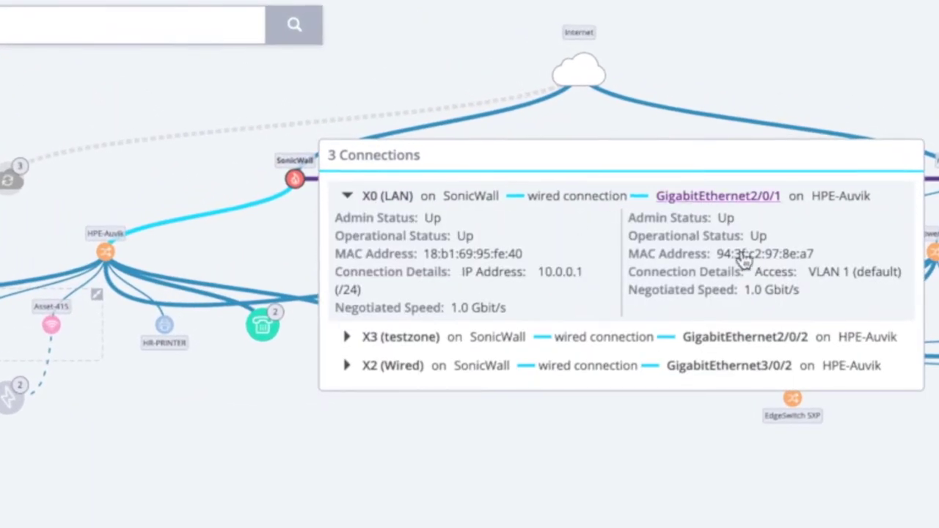
{"action": "scroll", "coordinate": [388, 252], "scroll_direction": "down", "scroll_amount": 3}
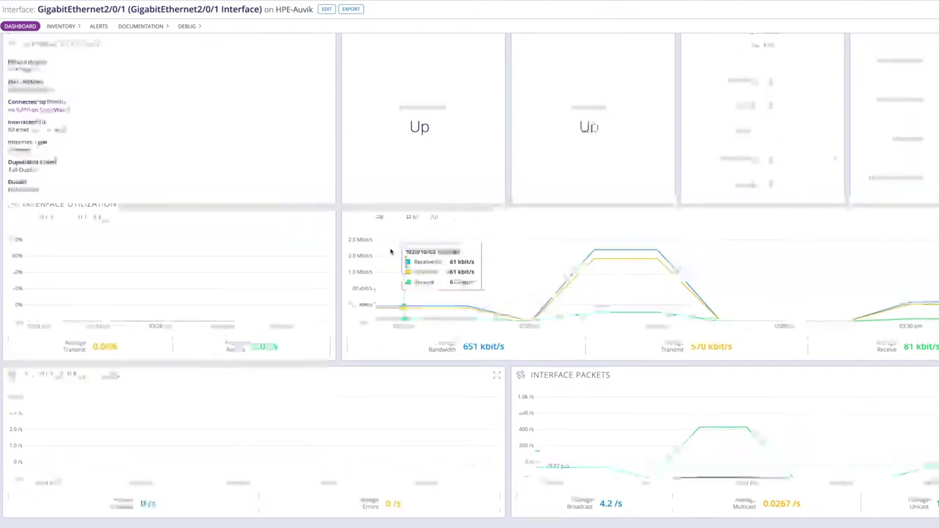
{"action": "scroll", "coordinate": [391, 251], "scroll_direction": "up", "scroll_amount": 5}
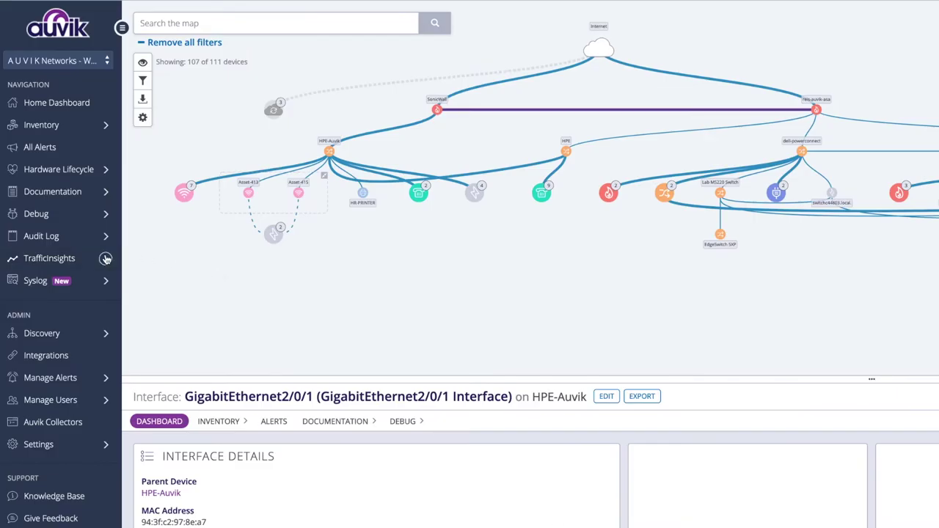
{"action": "left_click", "coordinate": [105, 258]}
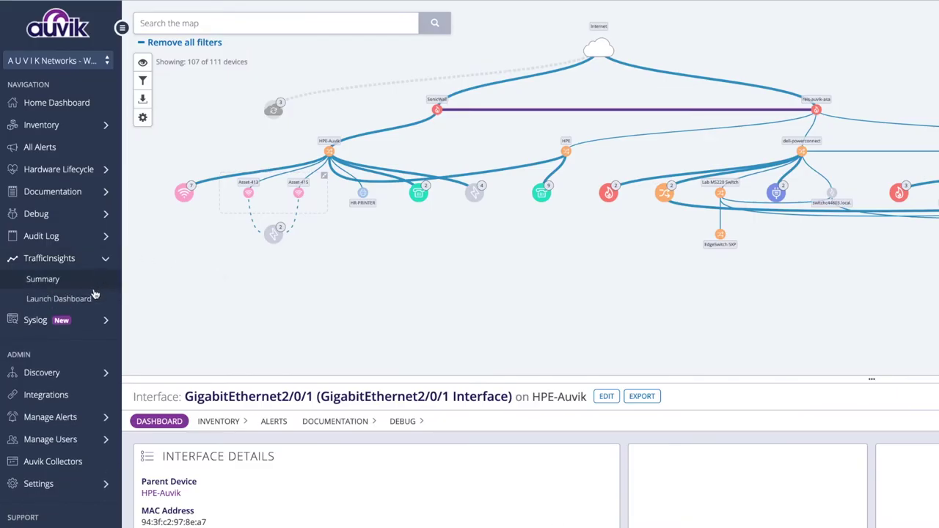
{"action": "left_click", "coordinate": [94, 294]}
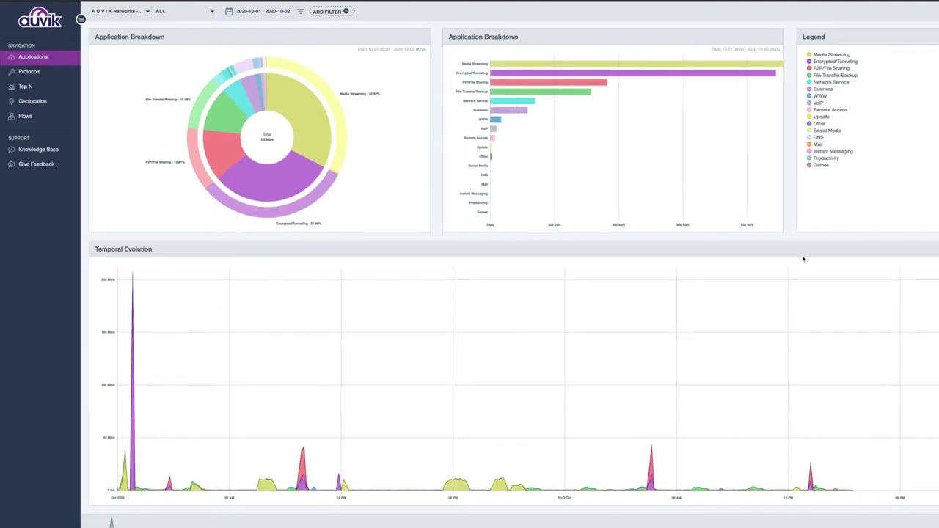
Drill into Media Streaming and File Transfer/Backup, then select a one-hour window around 09:30–10:30
{"action": "left_click", "coordinate": [837, 55]}
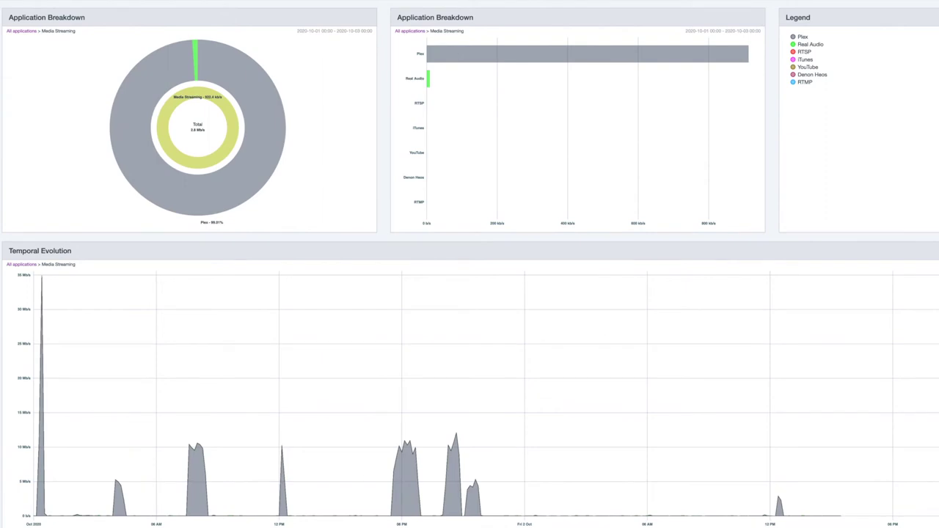
{"action": "left_click", "coordinate": [410, 31]}
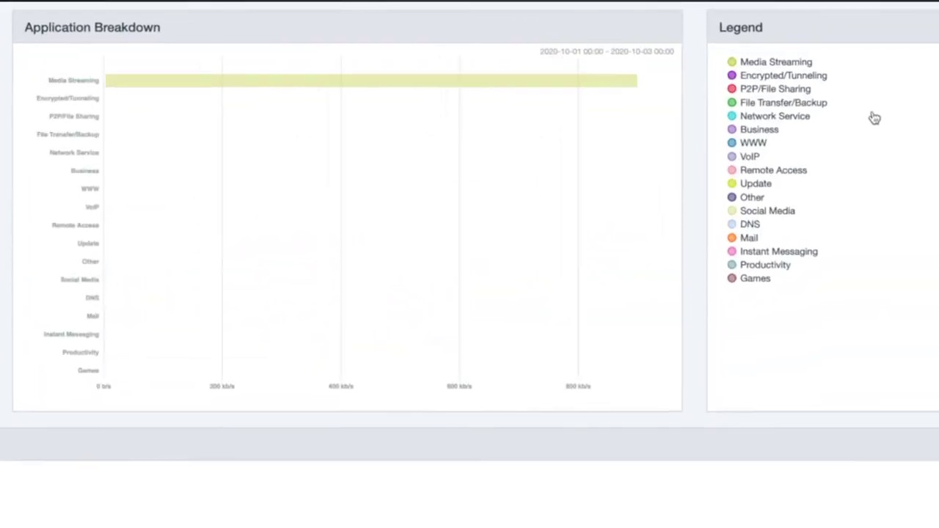
{"action": "left_click", "coordinate": [817, 105]}
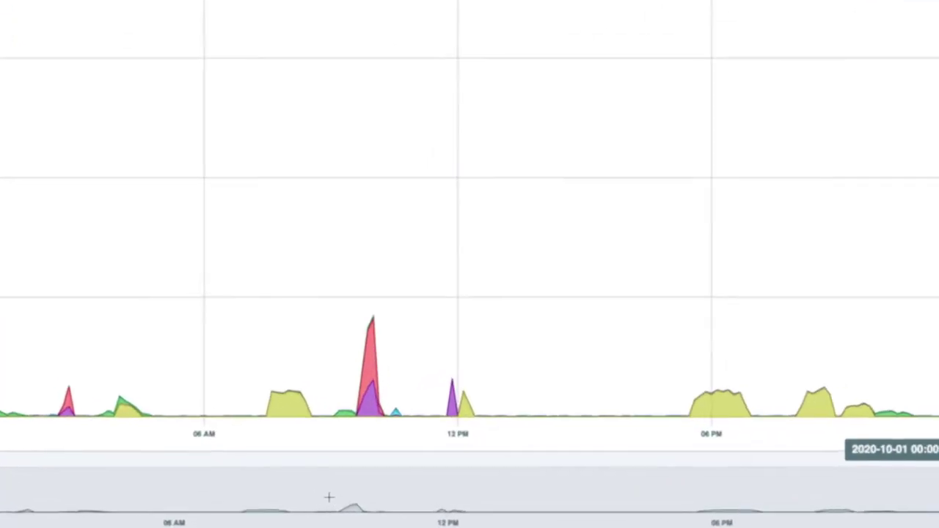
{"action": "left_click_drag", "start_coordinate": [279, 513], "coordinate": [295, 513]}
{"action": "left_click_drag", "start_coordinate": [380, 493], "coordinate": [394, 491]}
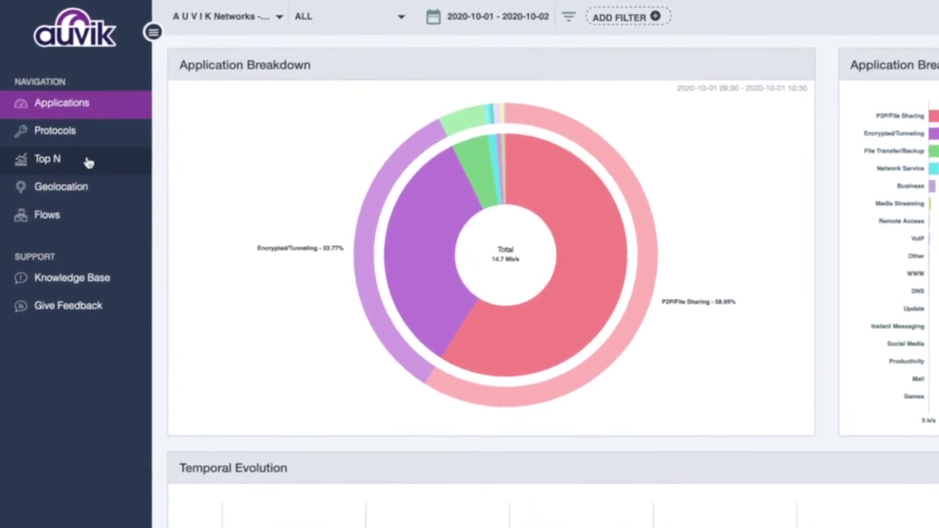
Open the Top N summary of top sources, destinations, conversations and ports for CA-sourced traffic
{"action": "left_click", "coordinate": [87, 160]}
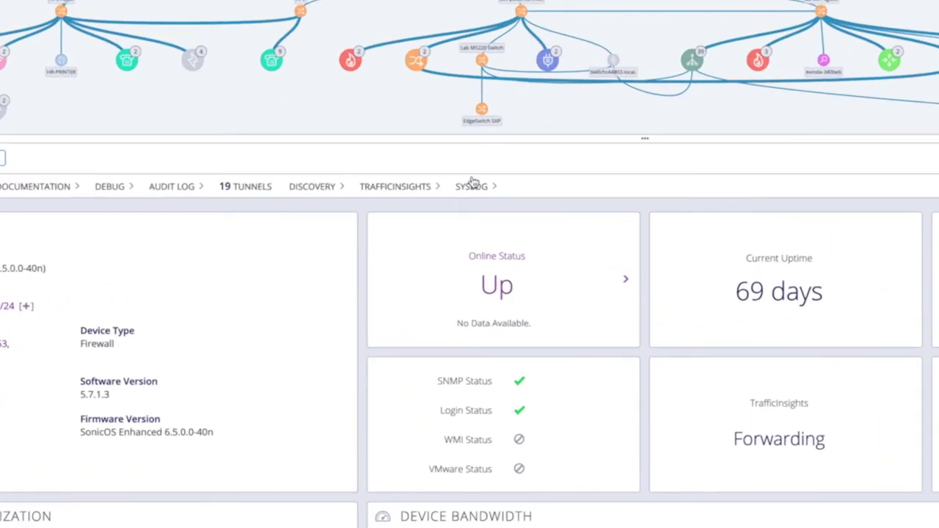
View the SonicWall's syslog entries and search them for 'ike'
{"action": "left_click", "coordinate": [443, 151]}
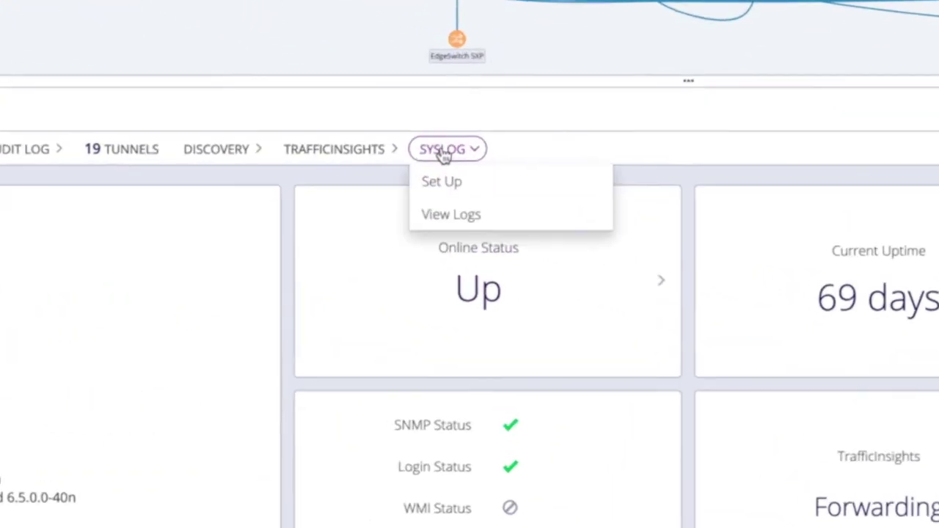
{"action": "left_click", "coordinate": [443, 213]}
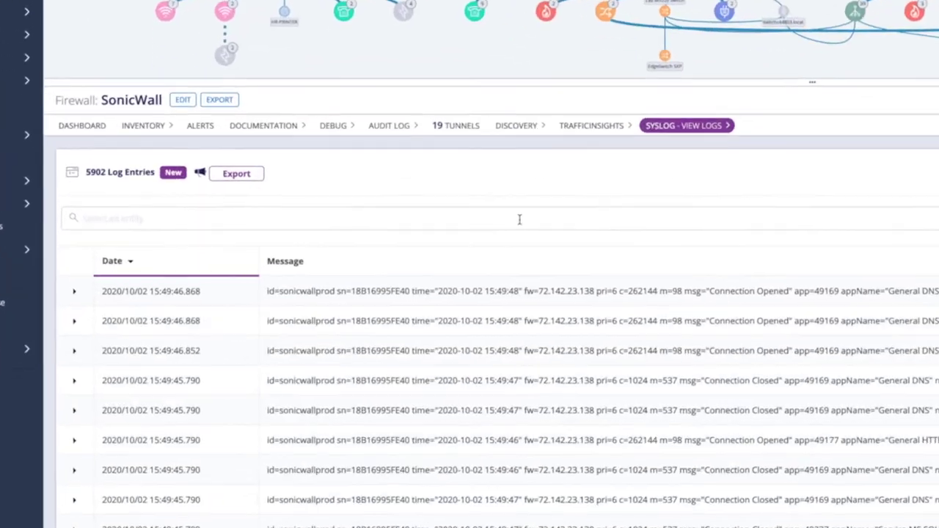
{"action": "left_click", "coordinate": [592, 184]}
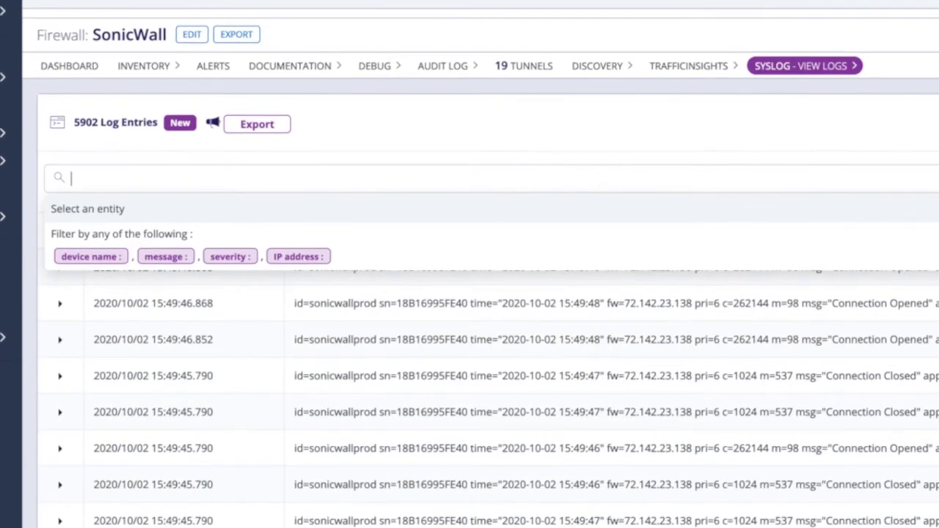
{"action": "type", "text": "ik"}
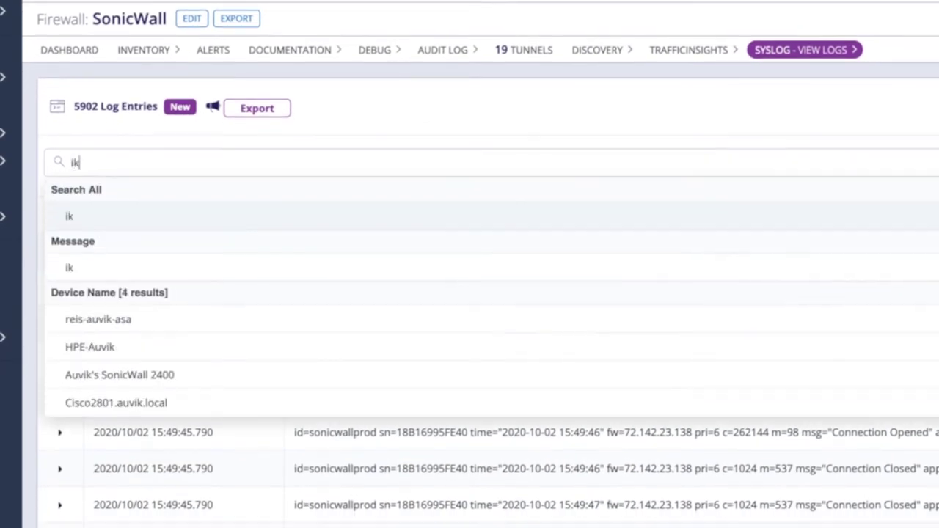
{"action": "type", "text": "e"}
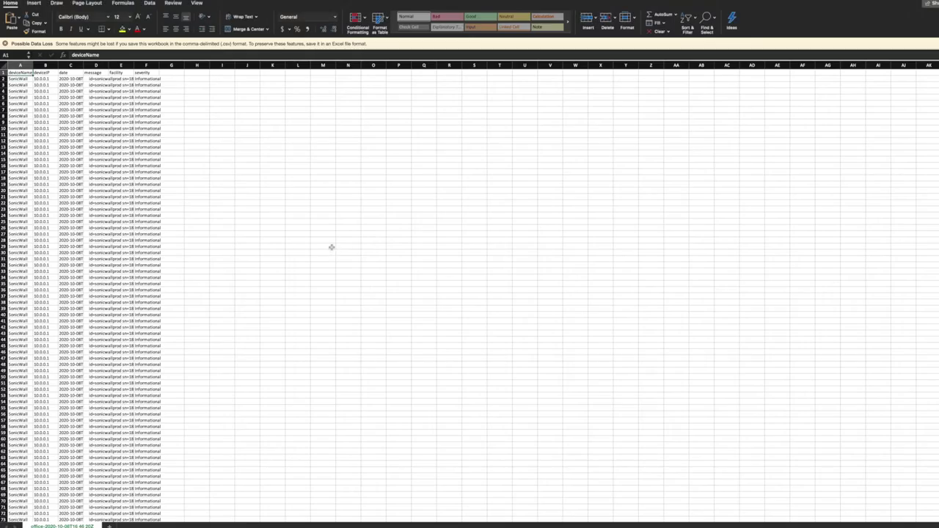
Export the log entries to a spreadsheet and widen the message column in Excel
{"action": "left_click", "coordinate": [323, 247]}
{"action": "left_click_drag", "start_coordinate": [133, 69], "coordinate": [304, 67]}
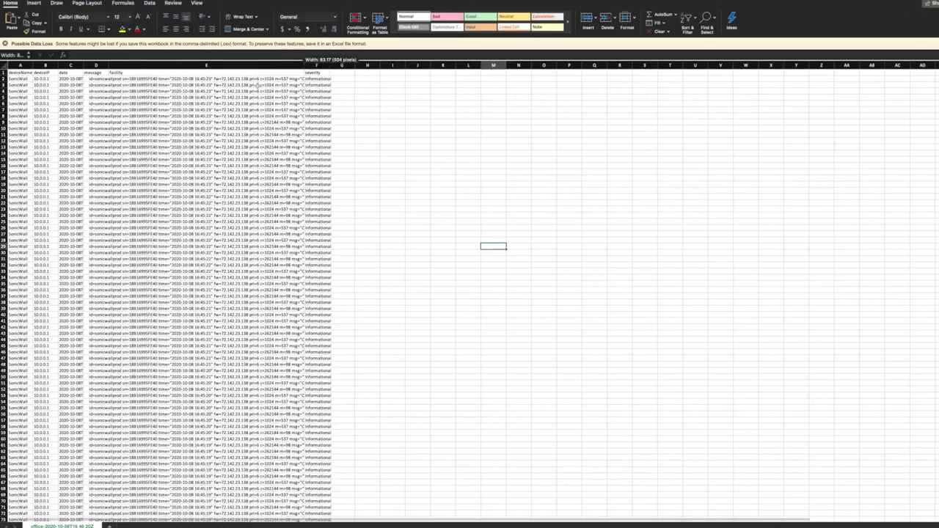
{"action": "left_click", "coordinate": [138, 105]}
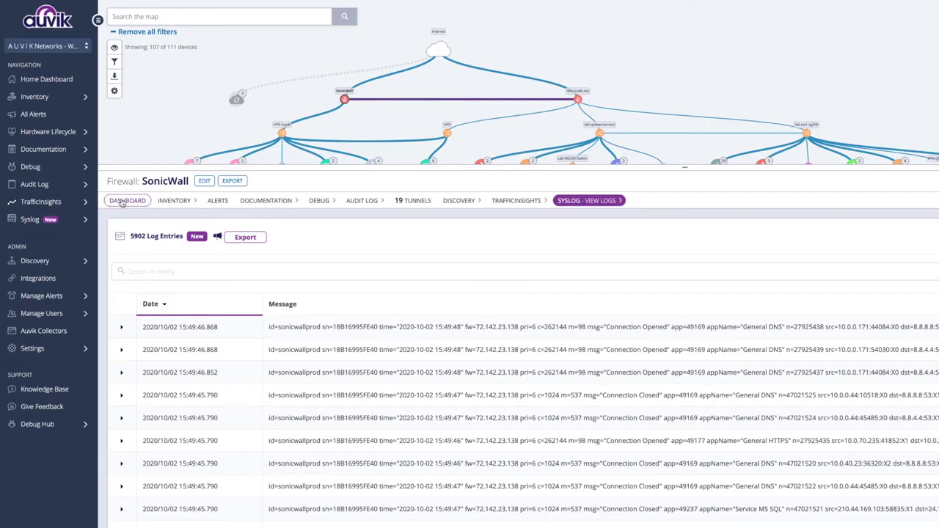
Open an SSH terminal to the SonicWall firewall and page through its '?' command list
{"action": "left_click", "coordinate": [125, 201]}
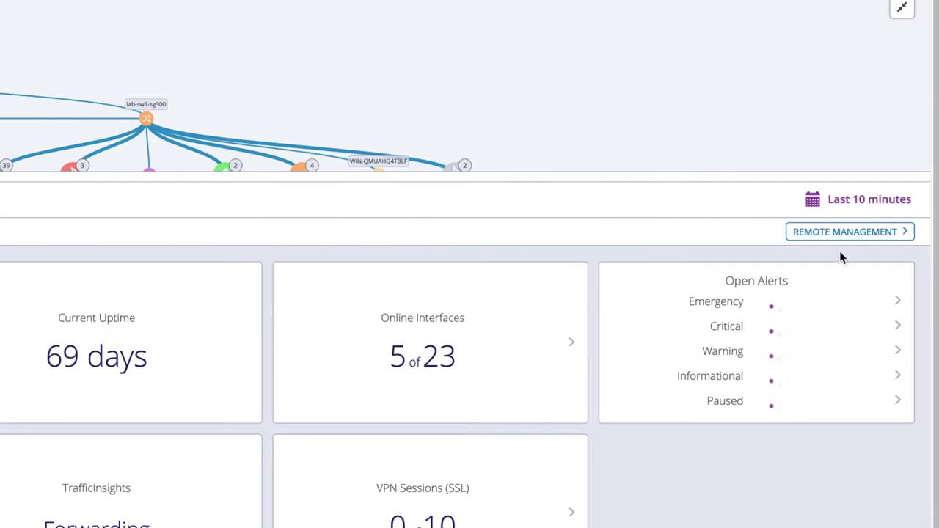
{"action": "left_click", "coordinate": [839, 233]}
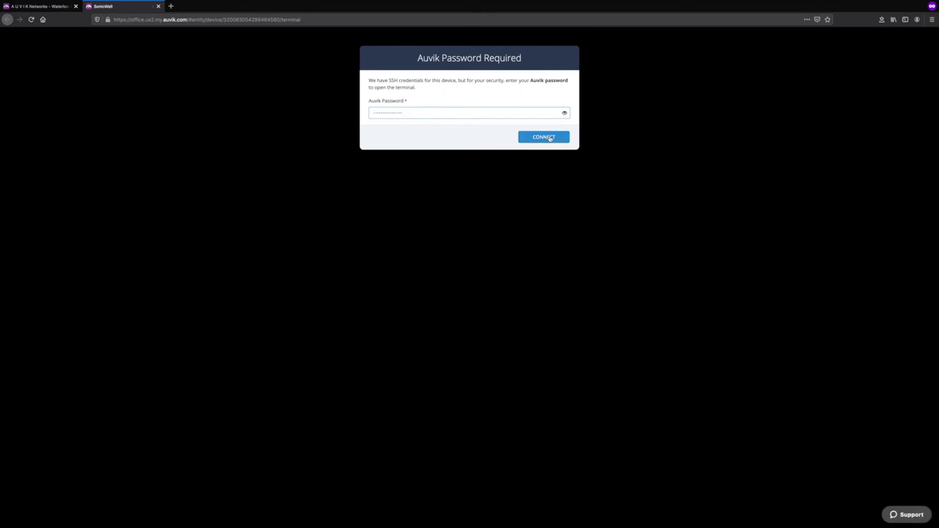
{"action": "left_click", "coordinate": [550, 138]}
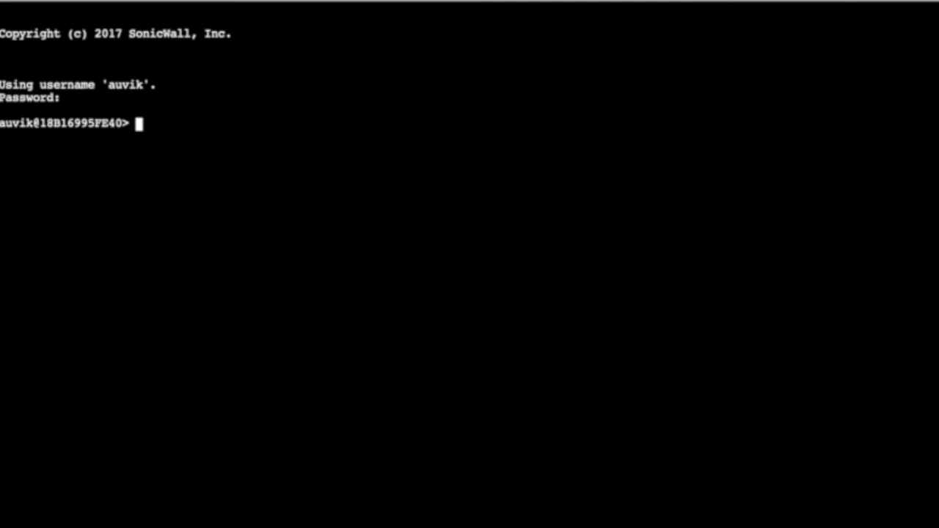
{"action": "key", "text": "question"}
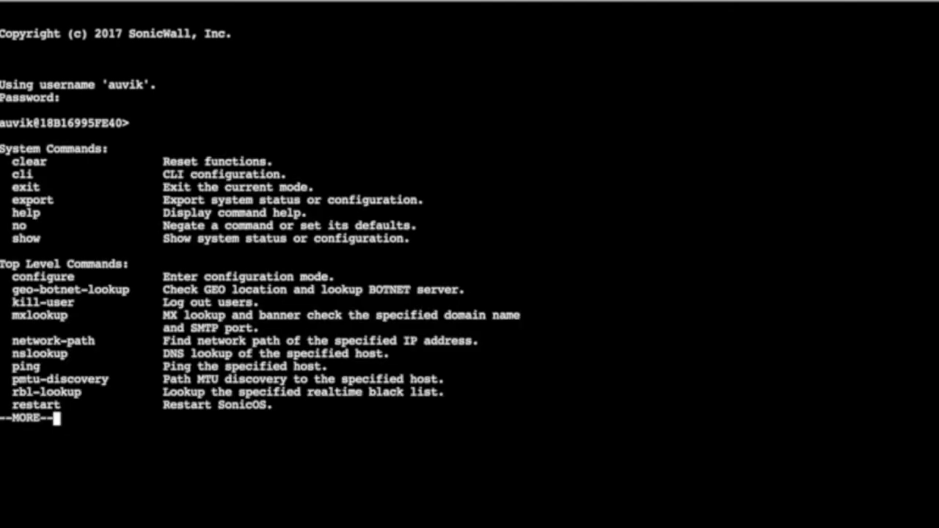
{"action": "key", "text": "Return"}
{"action": "key", "text": "space"}
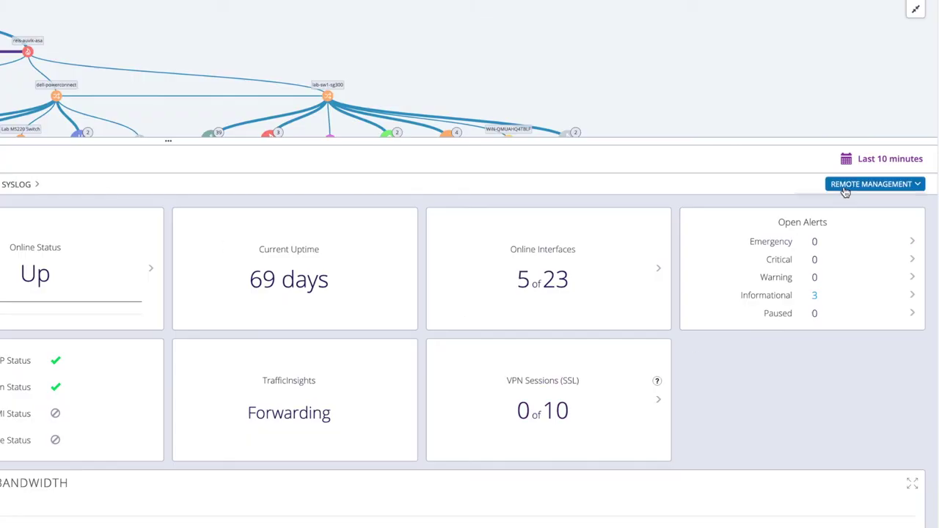
Open the firewall's web login through Remote Browser, then bring up the Tunnel form for it
{"action": "left_click", "coordinate": [856, 187]}
{"action": "left_click", "coordinate": [848, 245]}
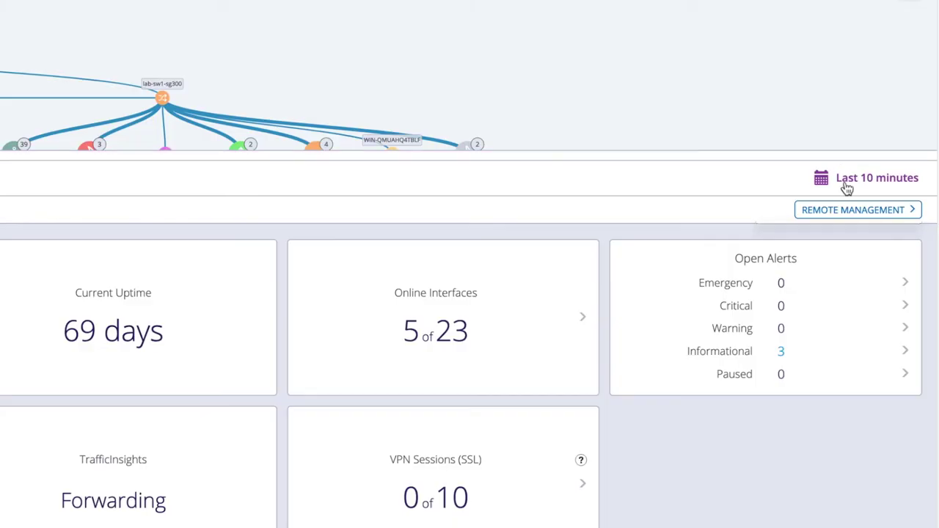
{"action": "left_click", "coordinate": [852, 209]}
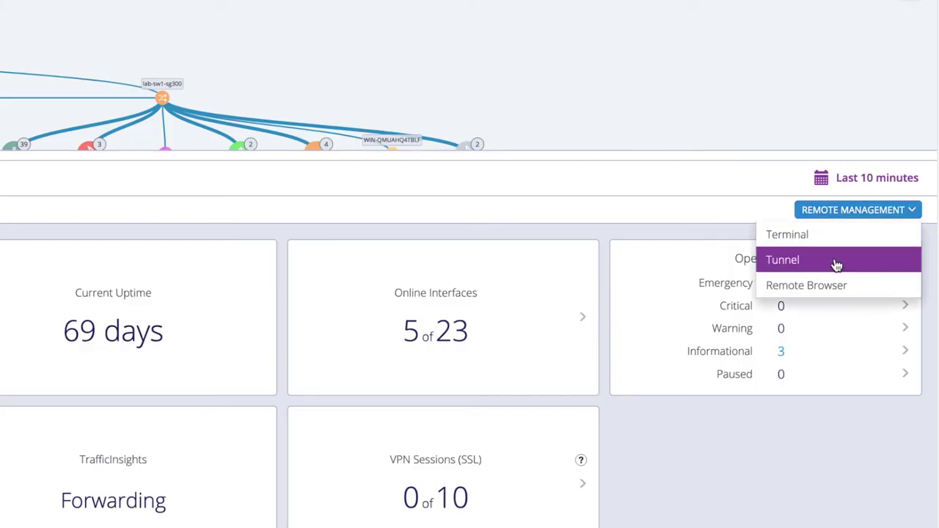
{"action": "left_click", "coordinate": [836, 261]}
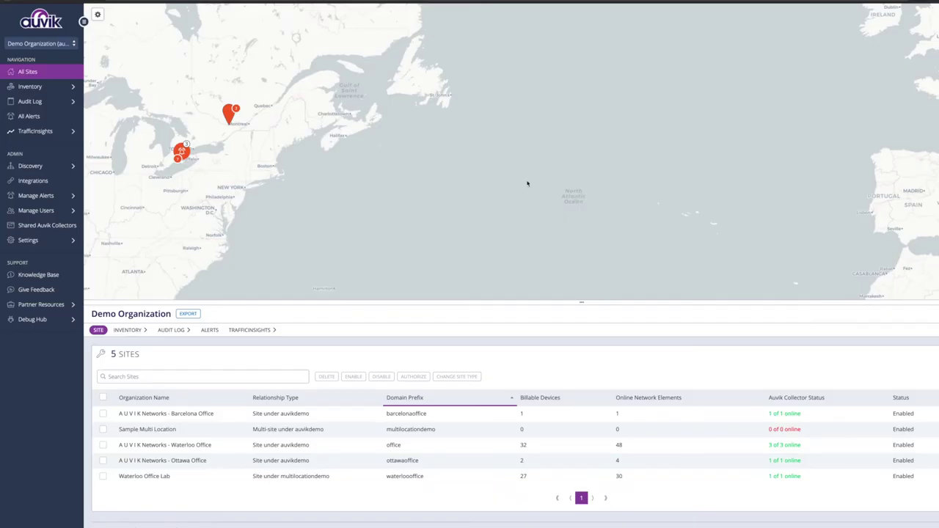
{"action": "left_click", "coordinate": [54, 46]}
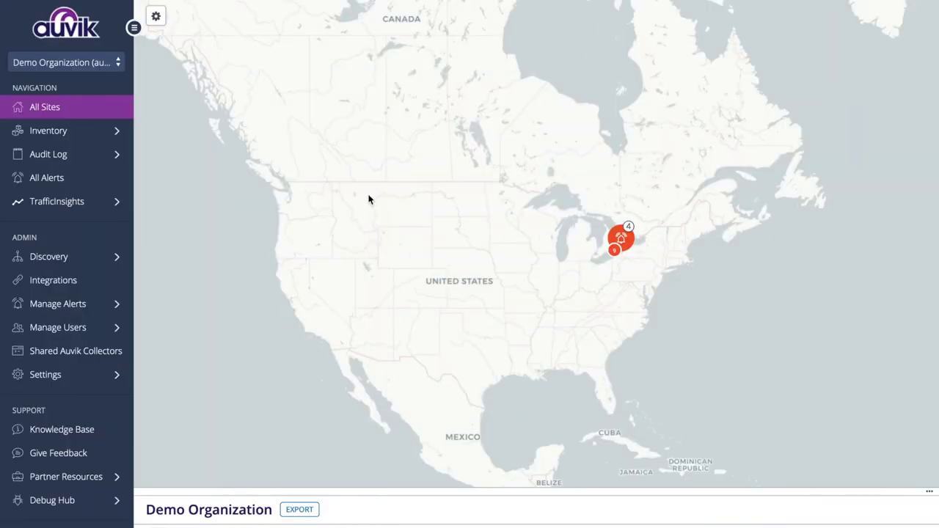
List alerts from all sites for the last week
{"action": "left_click", "coordinate": [94, 181]}
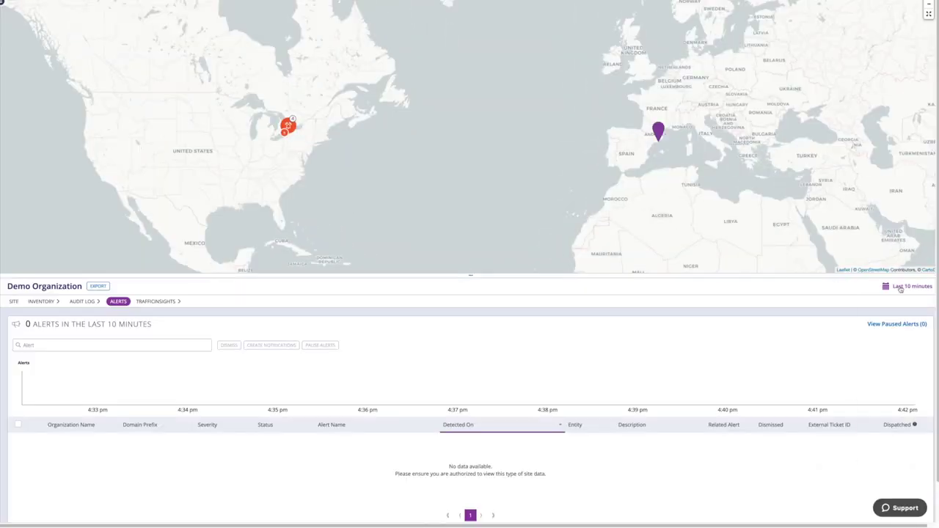
{"action": "left_click", "coordinate": [902, 288]}
{"action": "left_click", "coordinate": [907, 376]}
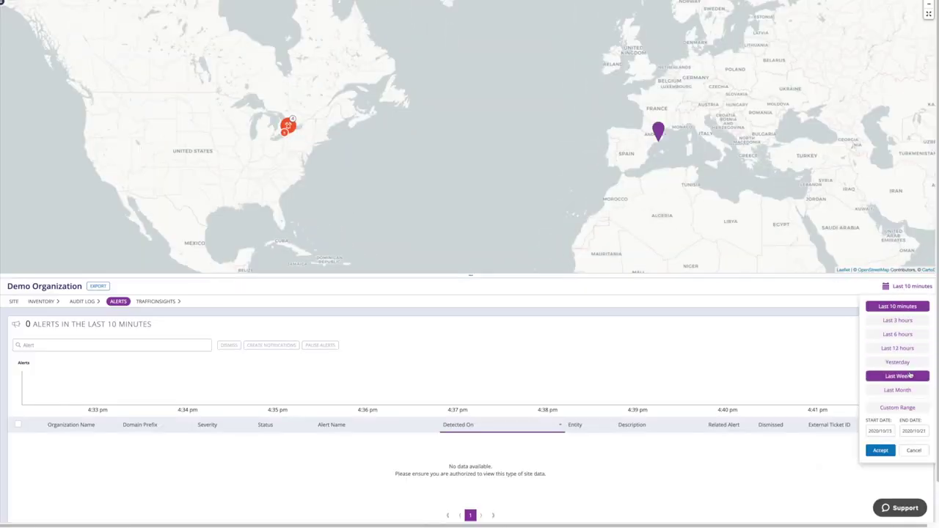
{"action": "scroll", "coordinate": [413, 415], "scroll_direction": "down", "scroll_amount": 2}
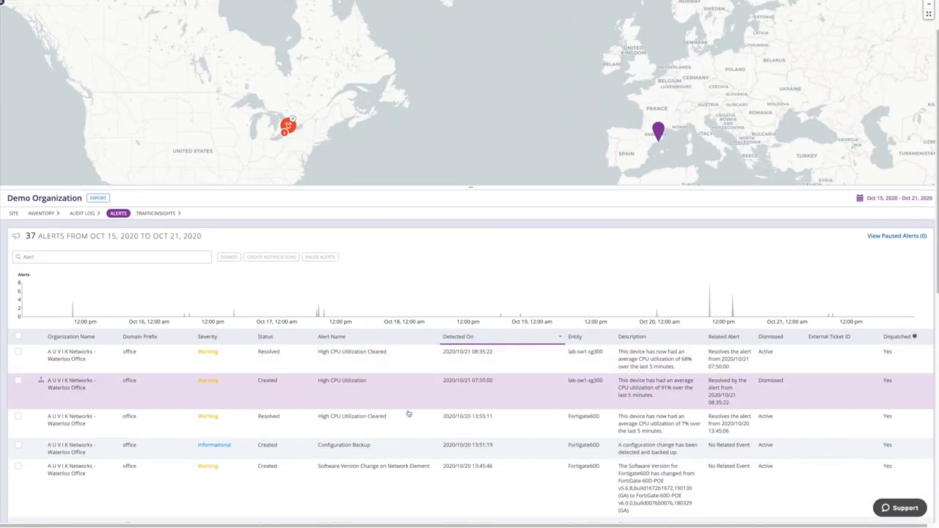
{"action": "scroll", "coordinate": [400, 330], "scroll_direction": "down", "scroll_amount": 3}
Open the High CPU Utilization Cleared alert and view the lab-sw1-sg300 switch dashboard
{"action": "left_click", "coordinate": [392, 261]}
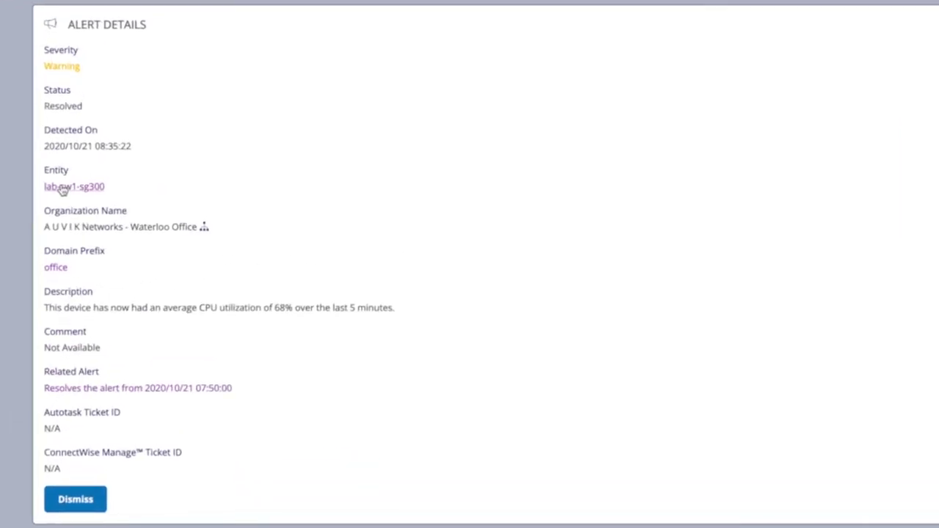
{"action": "left_click", "coordinate": [63, 188]}
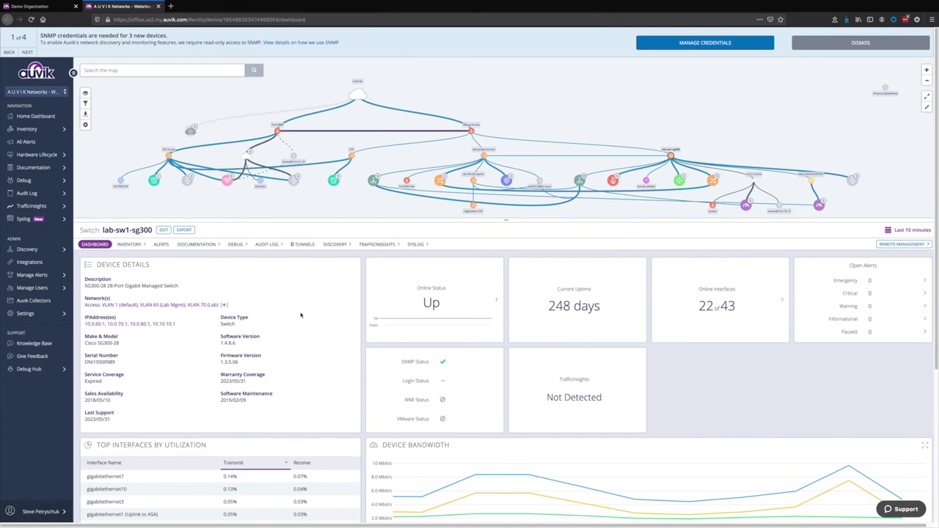
{"action": "scroll", "coordinate": [301, 315], "scroll_direction": "down", "scroll_amount": 2}
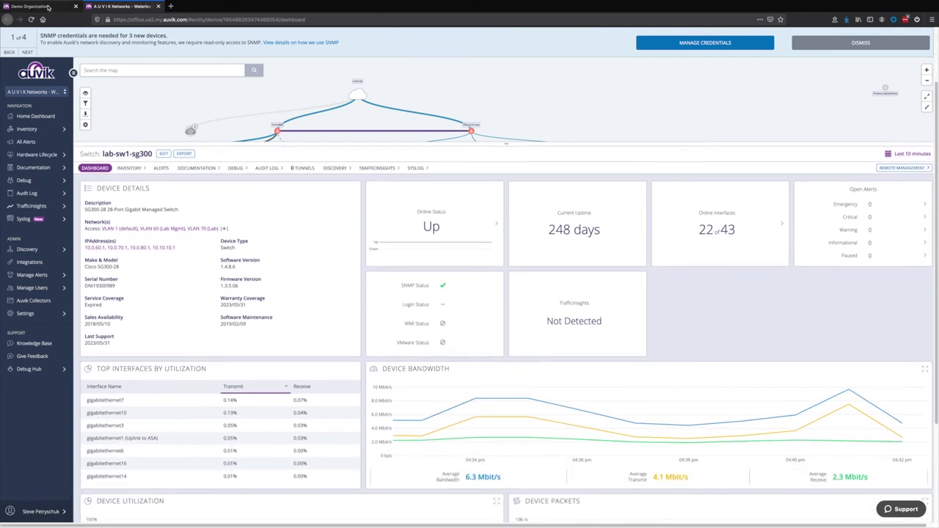
{"action": "left_click", "coordinate": [49, 9]}
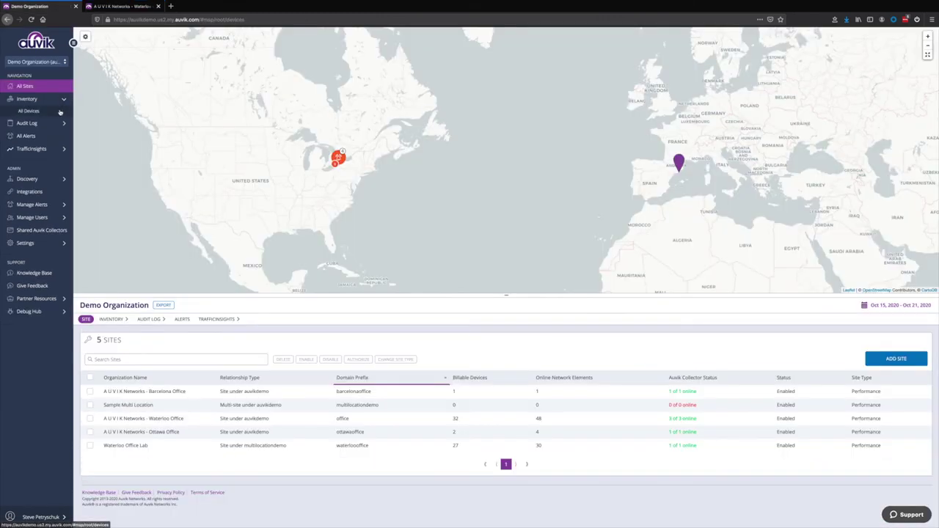
Filter All Devices to type Firewall via the 'fir' search, showing 19 firewalls
{"action": "left_click", "coordinate": [61, 111]}
{"action": "left_click", "coordinate": [157, 358]}
{"action": "type", "text": "fir"}
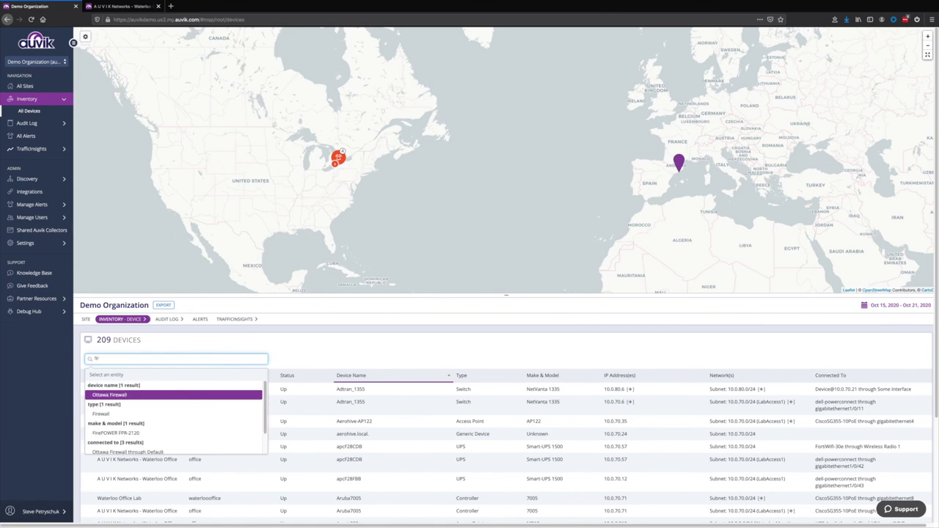
{"action": "key", "text": "Down"}
{"action": "key", "text": "Return"}
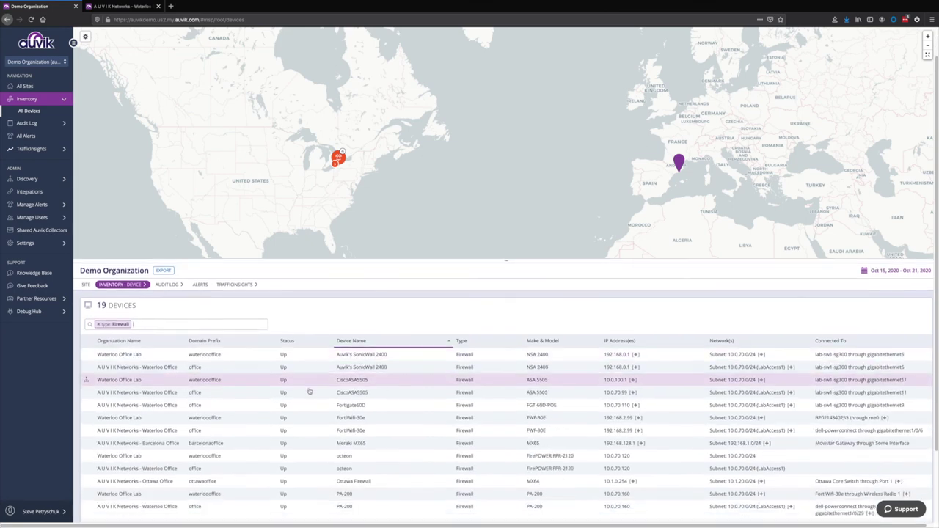
{"action": "scroll", "coordinate": [309, 392], "scroll_direction": "down", "scroll_amount": 3}
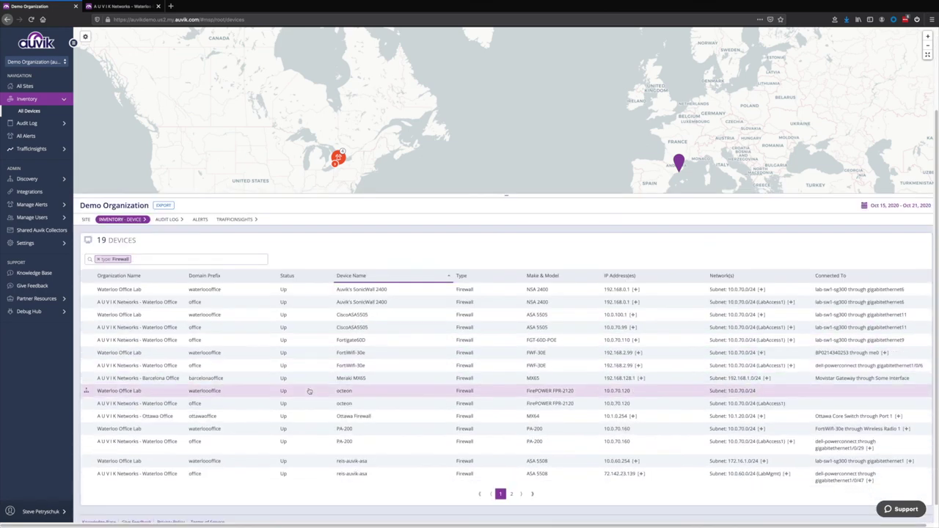